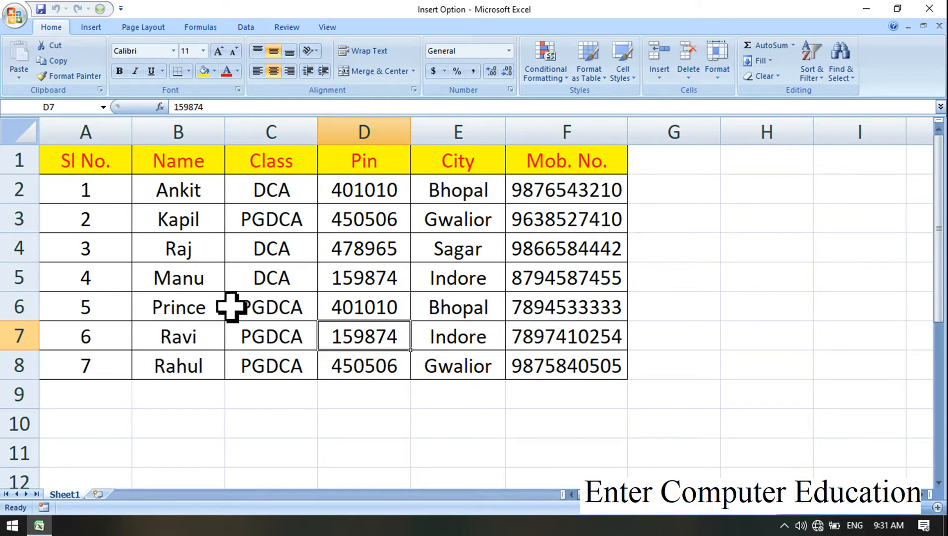
Set the height of row 6 to 40 using the Row Height setting.
{"action": "left_click", "coordinate": [277, 311]}
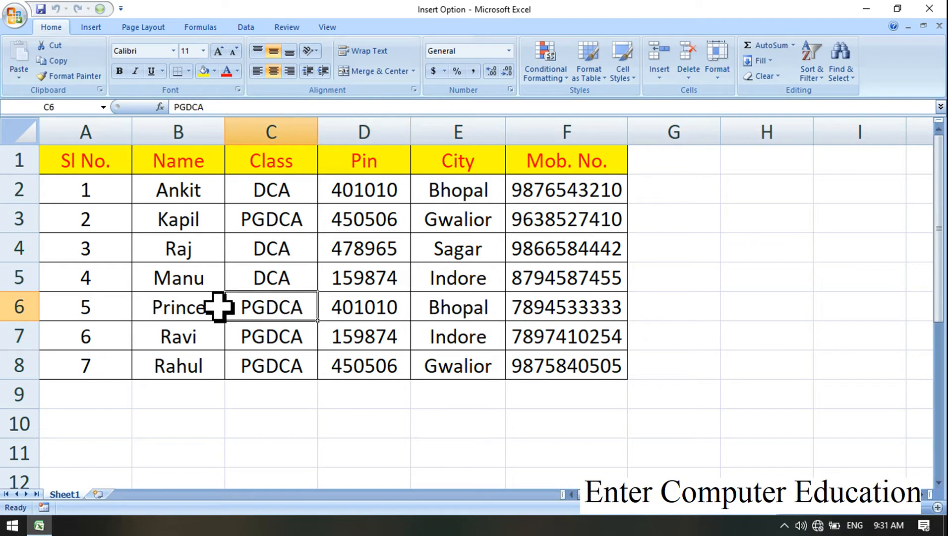
{"action": "left_click", "coordinate": [455, 306]}
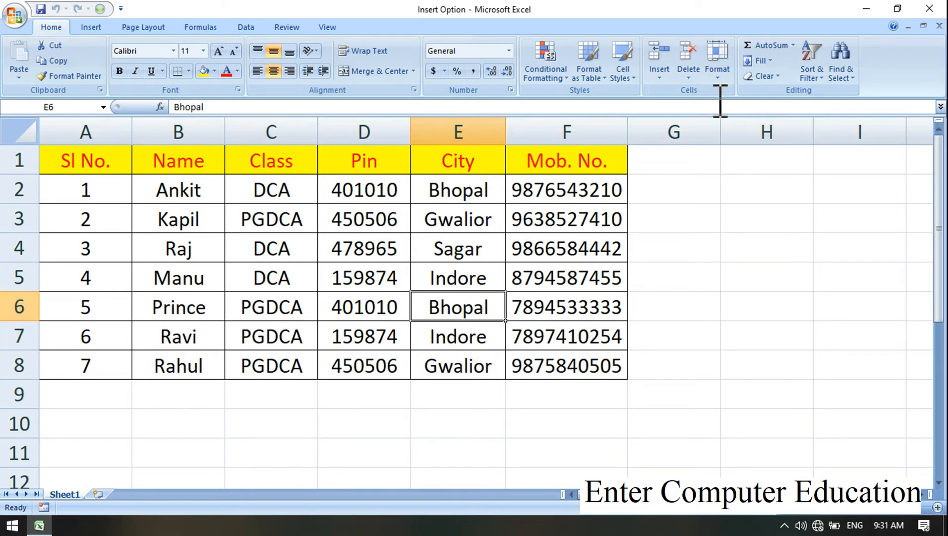
{"action": "left_click", "coordinate": [718, 75]}
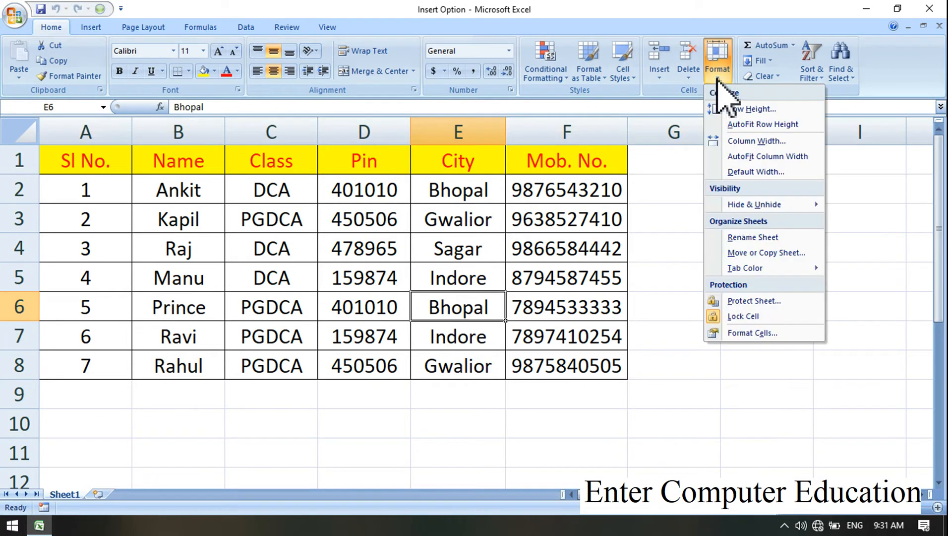
{"action": "left_click", "coordinate": [751, 108]}
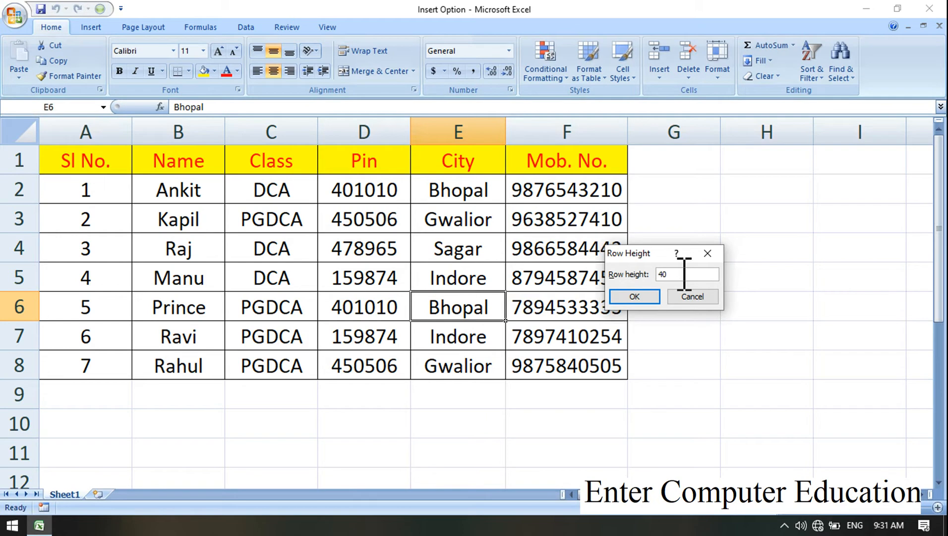
{"action": "left_click", "coordinate": [636, 297]}
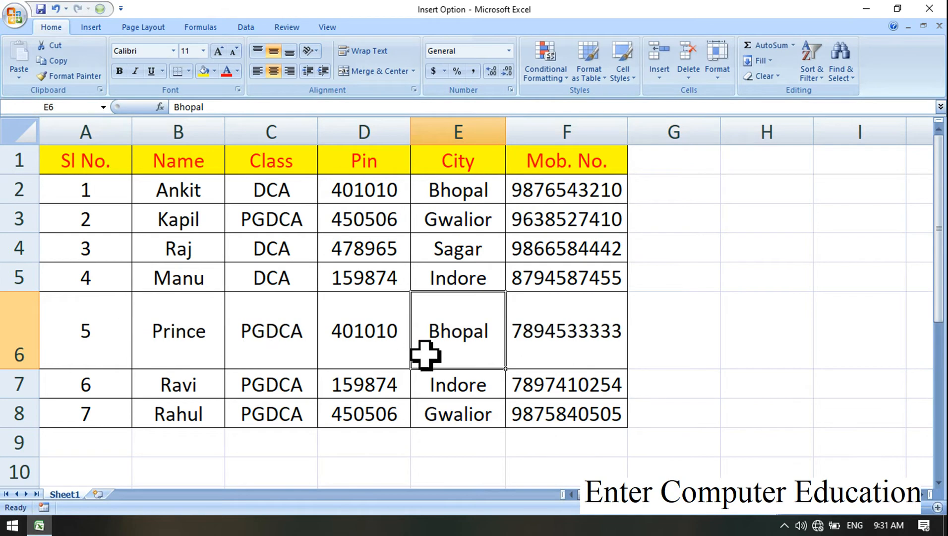
Increase the height of row 6 to about 55 using the Row Height setting.
{"action": "left_click", "coordinate": [264, 351]}
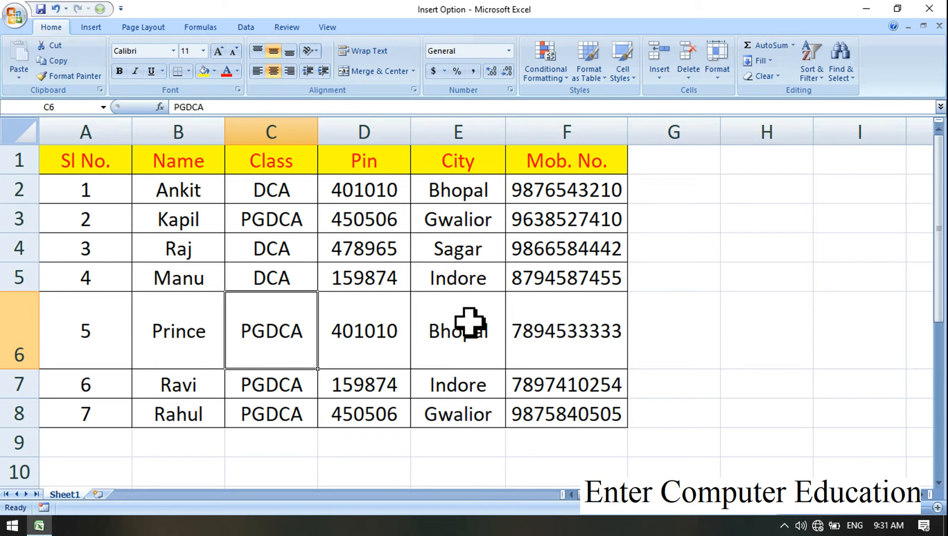
{"action": "left_click", "coordinate": [717, 79]}
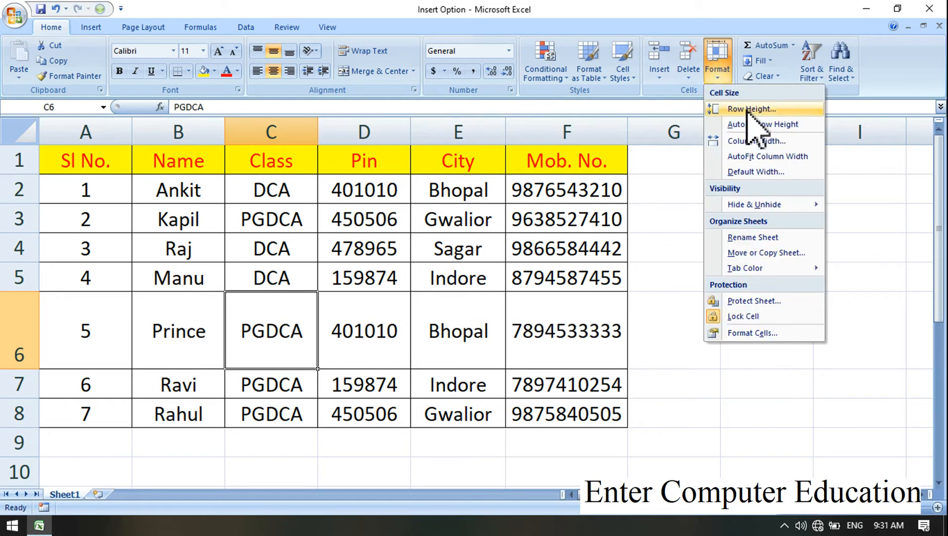
{"action": "left_click", "coordinate": [751, 110]}
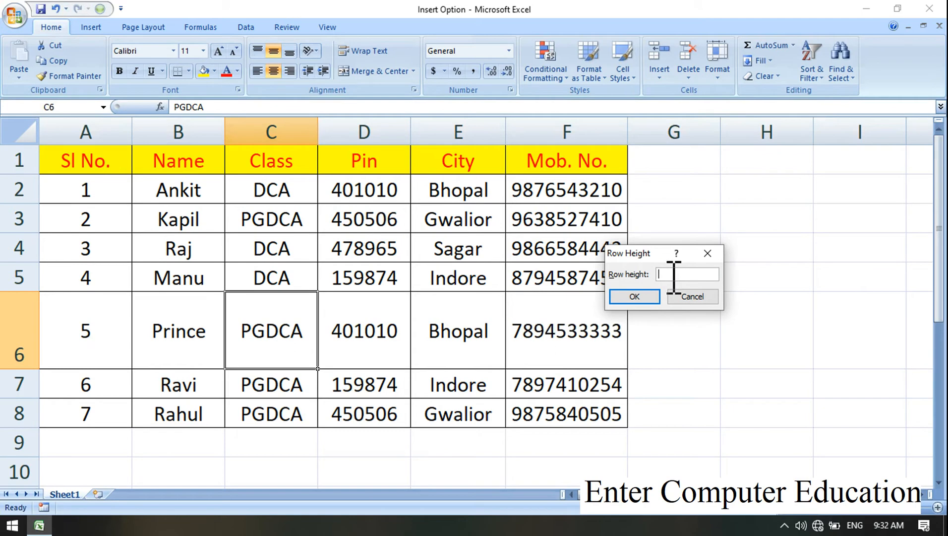
{"action": "left_click", "coordinate": [654, 296]}
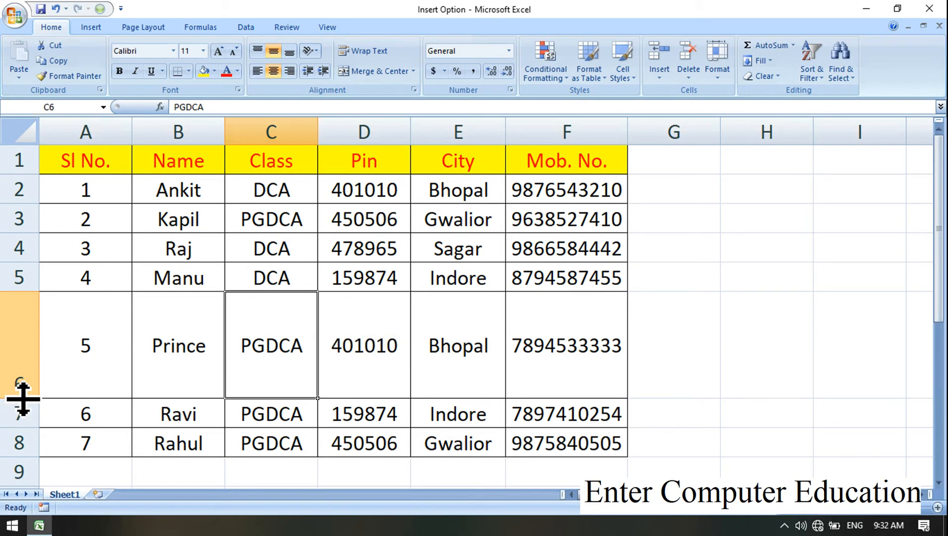
Resize row 6 freehand by its lower border, first to a height of about 73, finally to about three and a half ordinary rows.
{"action": "left_click_drag", "start_coordinate": [23, 398], "coordinate": [23, 399]}
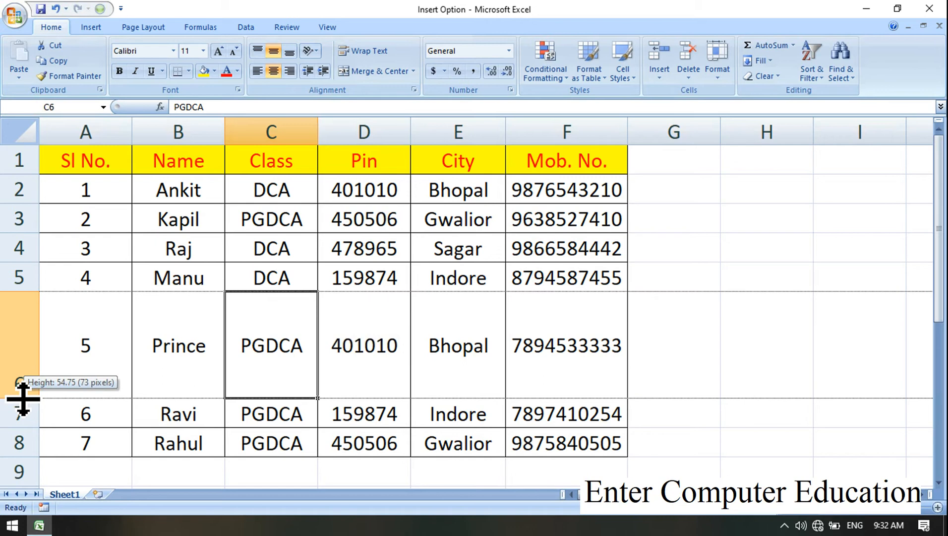
{"action": "left_click_drag", "start_coordinate": [23, 398], "coordinate": [31, 434]}
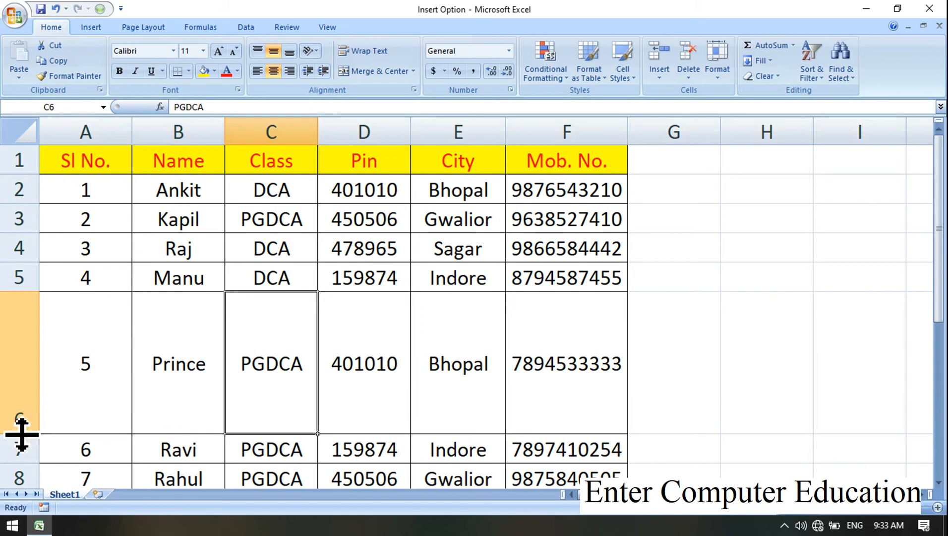
{"action": "left_click_drag", "start_coordinate": [22, 434], "coordinate": [22, 435]}
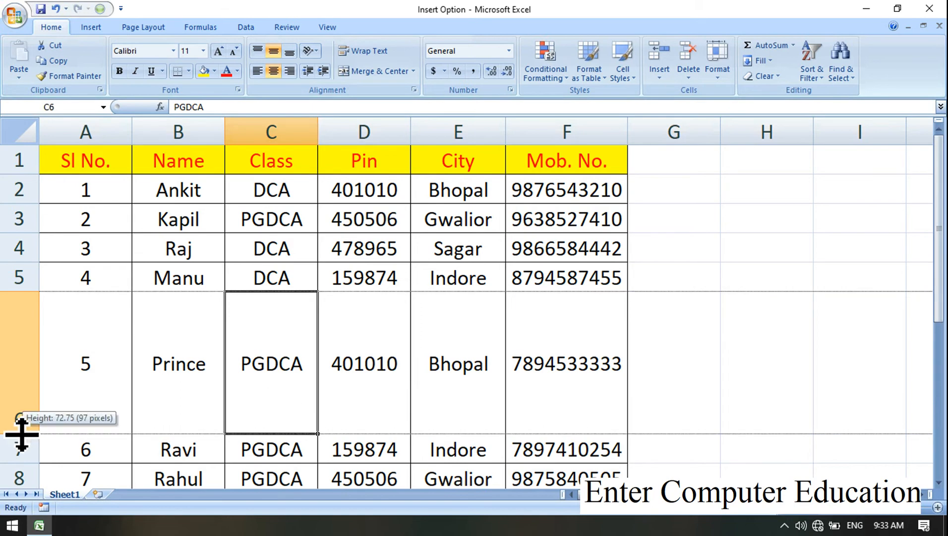
{"action": "left_click_drag", "start_coordinate": [22, 435], "coordinate": [31, 335]}
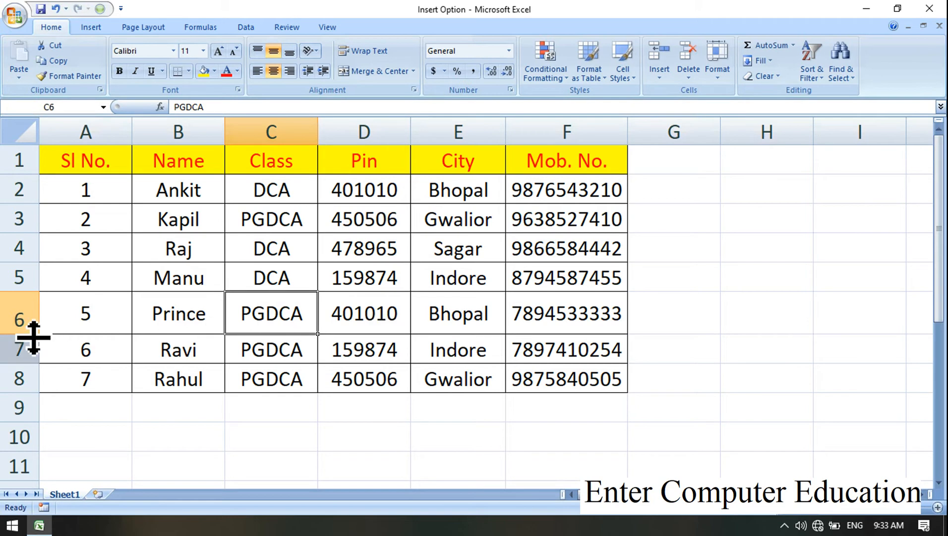
{"action": "left_click_drag", "start_coordinate": [30, 334], "coordinate": [30, 394]}
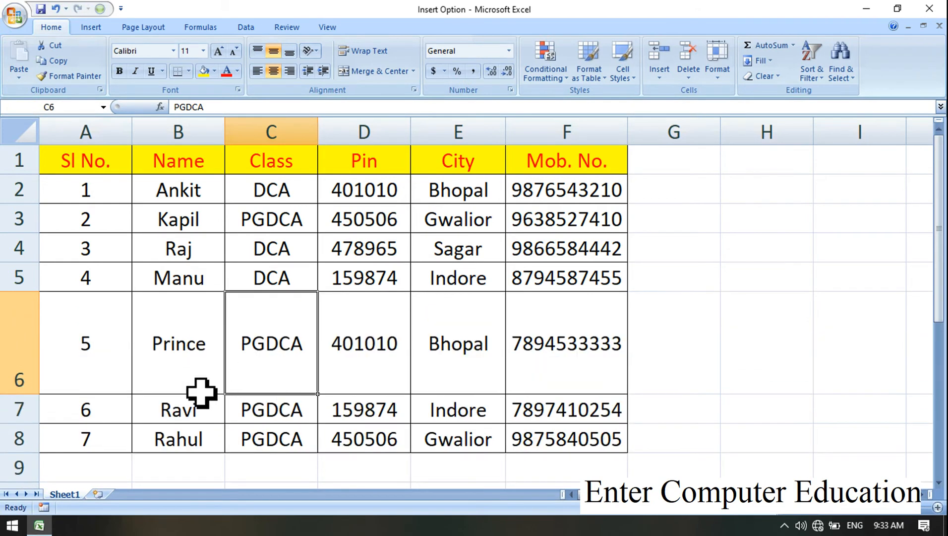
AutoFit the height of row 6 to its contents, starting from the City cell E6.
{"action": "left_click", "coordinate": [481, 379]}
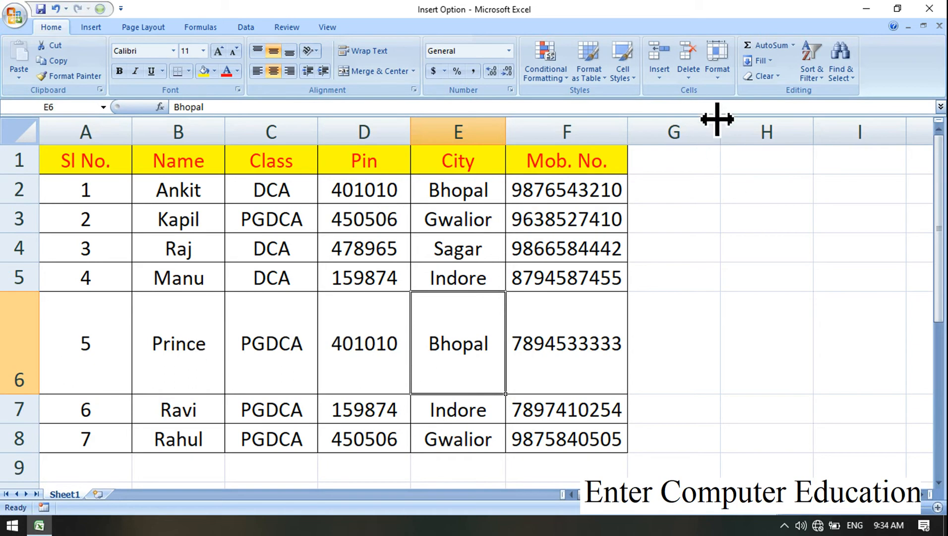
{"action": "left_click", "coordinate": [718, 75]}
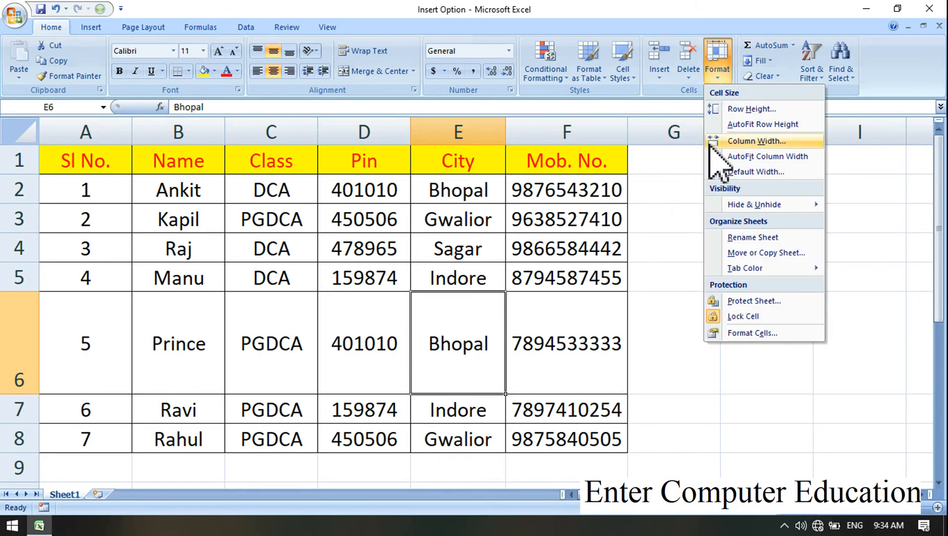
{"action": "left_click", "coordinate": [764, 125]}
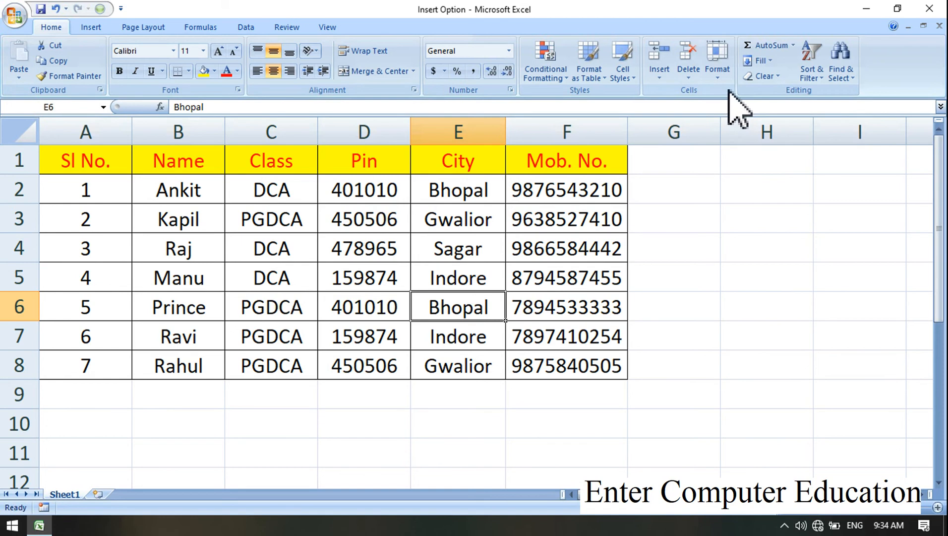
Set the width of the City column (column E) to 35 using the Column Width setting.
{"action": "left_click", "coordinate": [720, 64]}
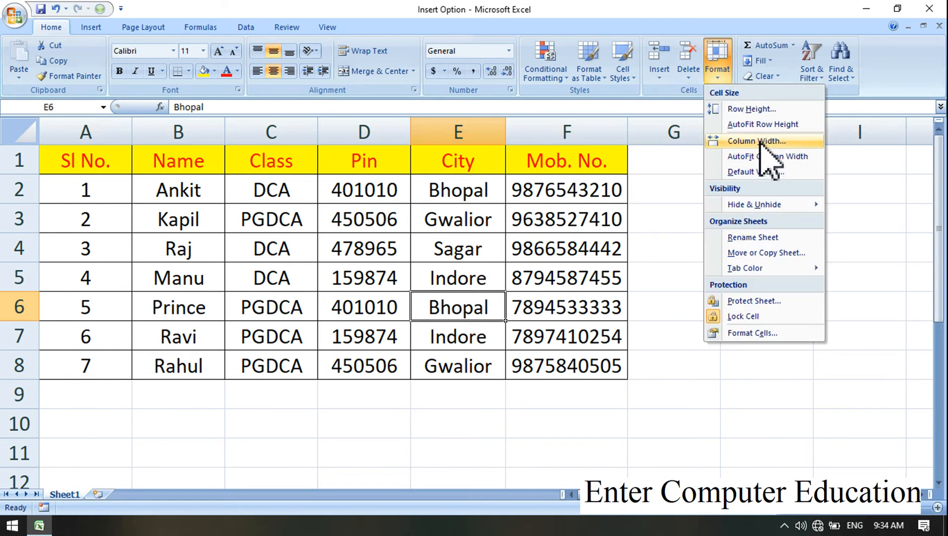
{"action": "left_click", "coordinate": [562, 229]}
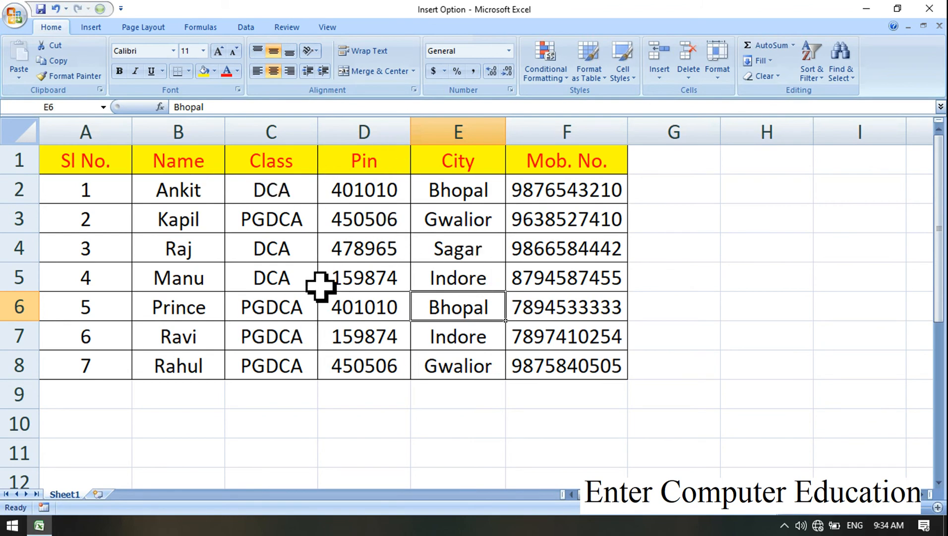
{"action": "left_click", "coordinate": [452, 282]}
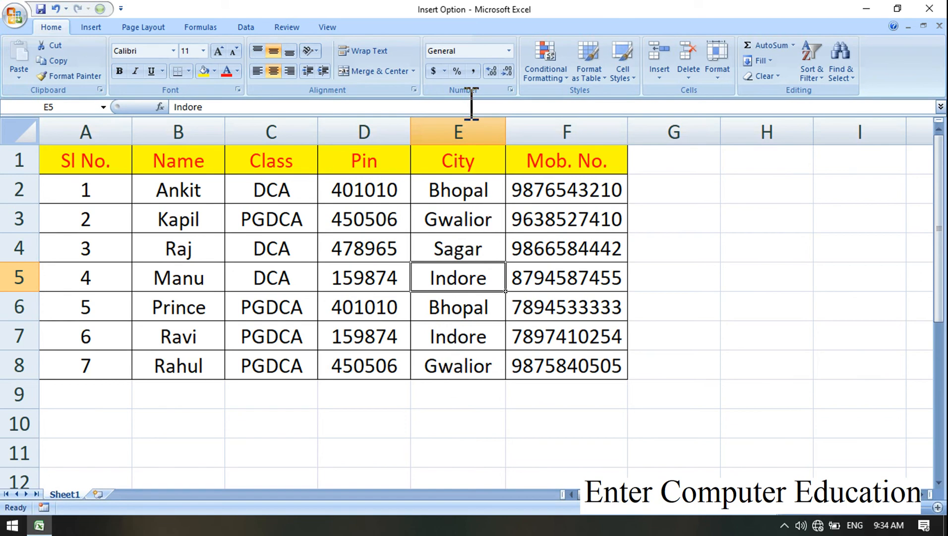
{"action": "left_click", "coordinate": [723, 81]}
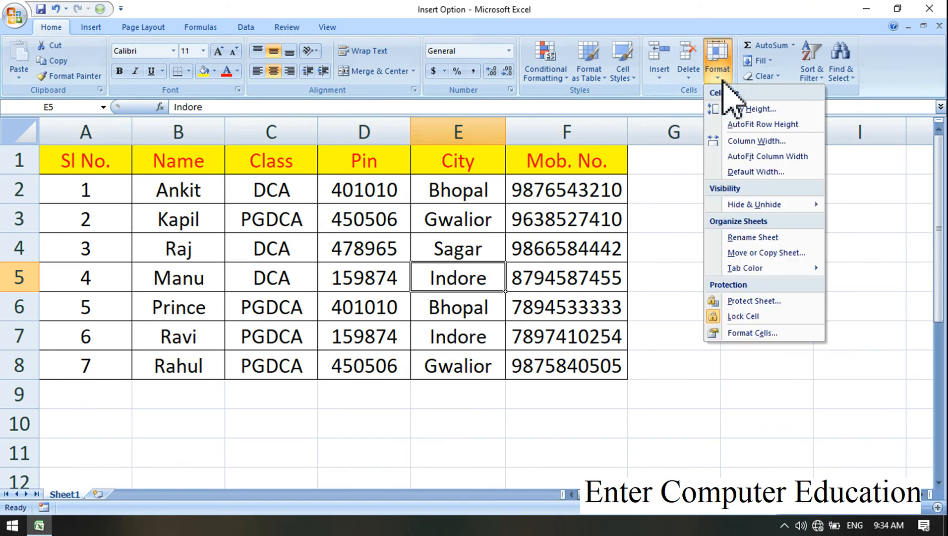
{"action": "left_click", "coordinate": [737, 143]}
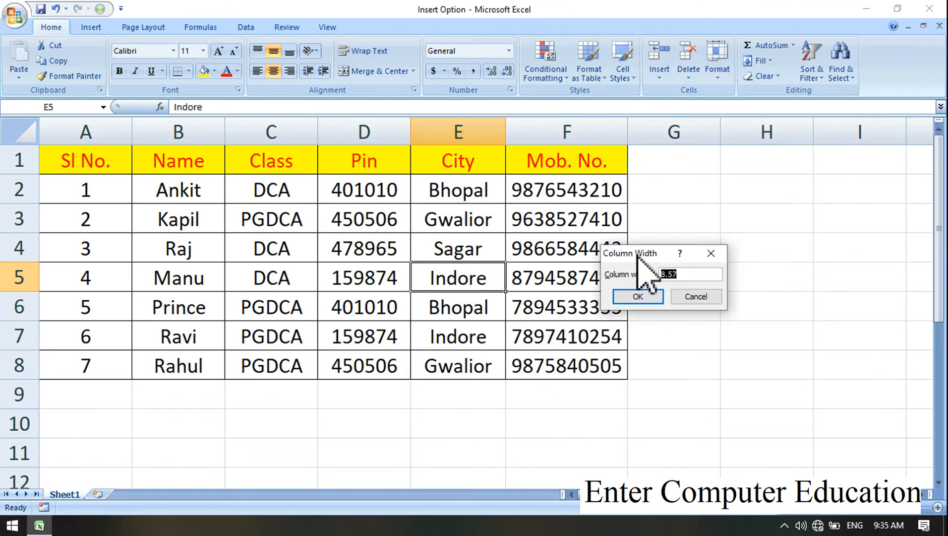
{"action": "left_click_drag", "start_coordinate": [638, 254], "coordinate": [651, 254]}
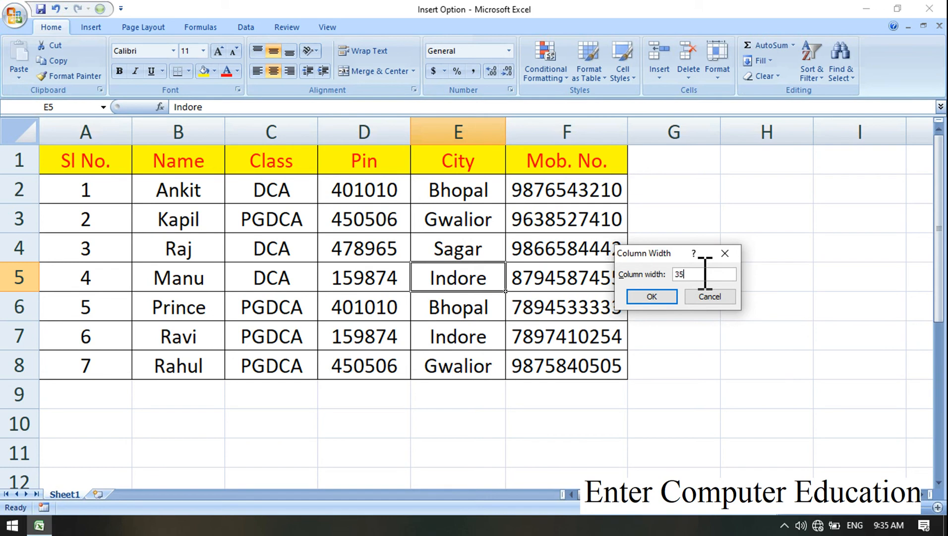
{"action": "left_click", "coordinate": [652, 296]}
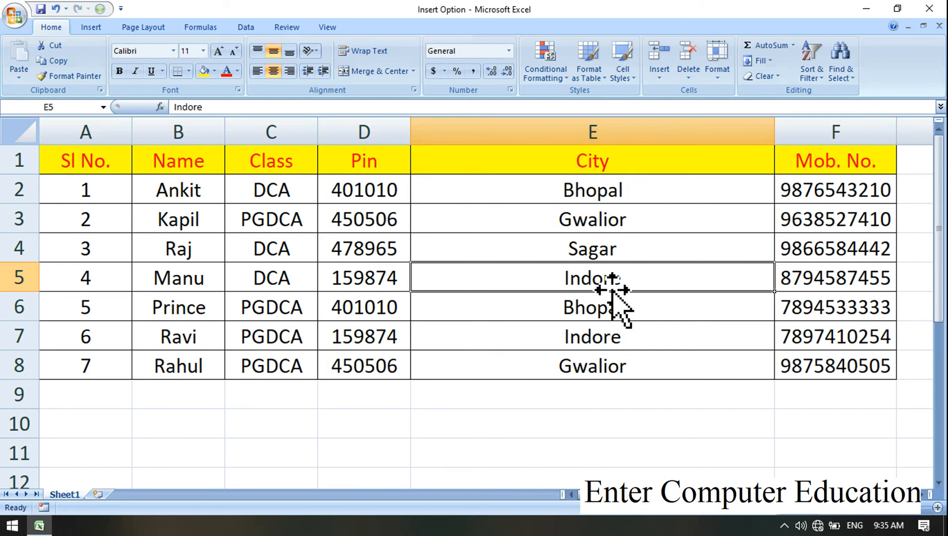
AutoFit the City column's width to the contents of cell E4.
{"action": "left_click_drag", "start_coordinate": [619, 180], "coordinate": [693, 342]}
{"action": "left_click", "coordinate": [669, 254]}
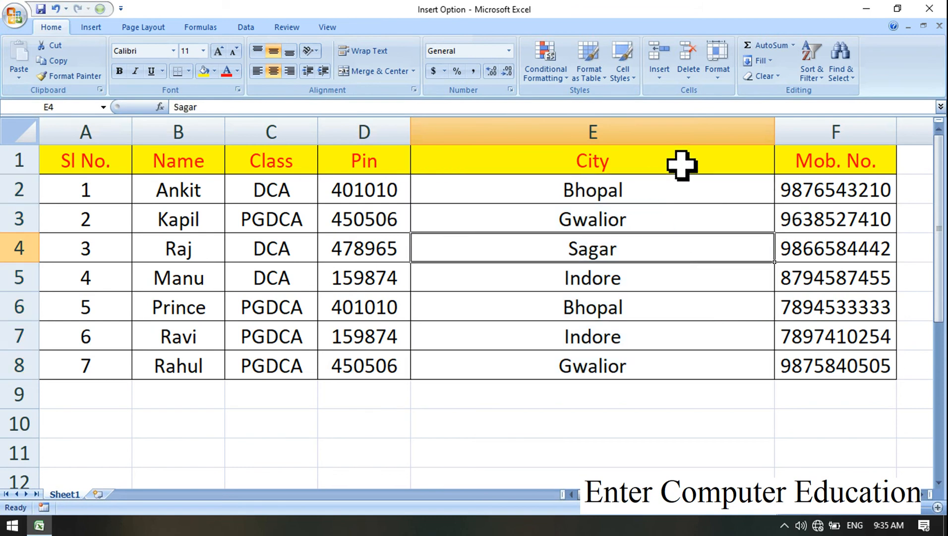
{"action": "left_click", "coordinate": [723, 76]}
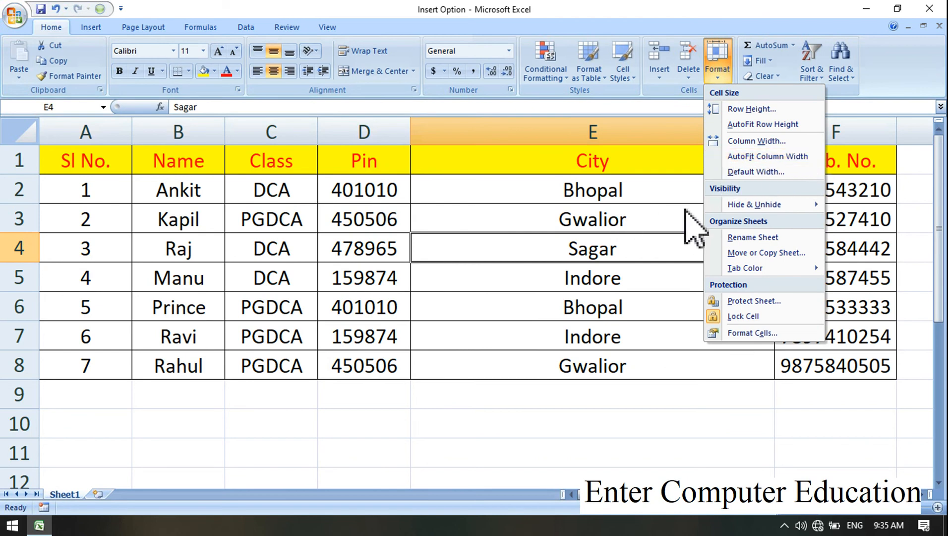
{"action": "left_click", "coordinate": [535, 238]}
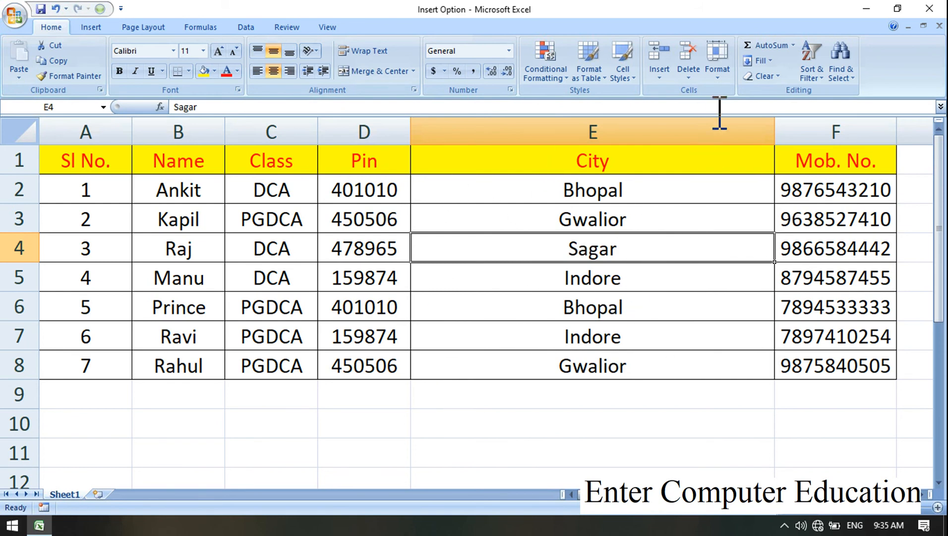
{"action": "left_click", "coordinate": [719, 74]}
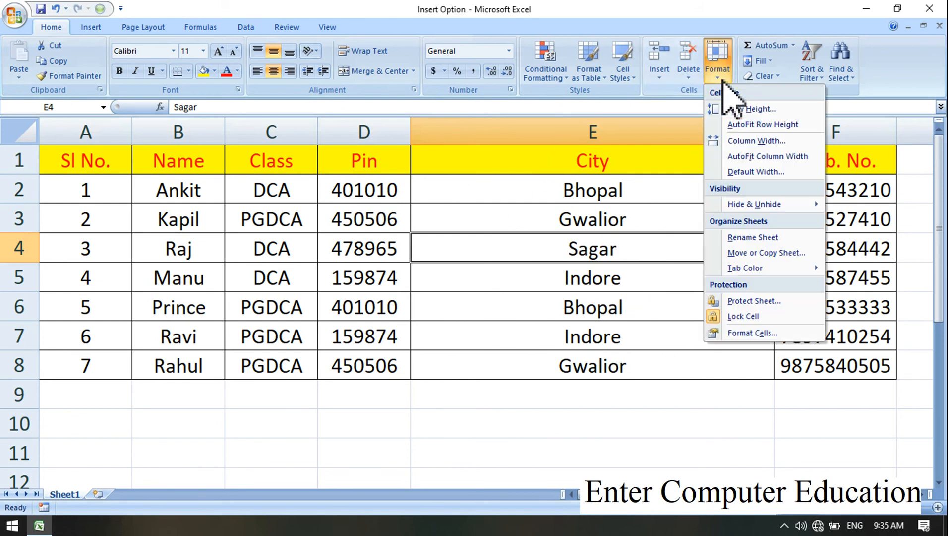
{"action": "left_click", "coordinate": [793, 157]}
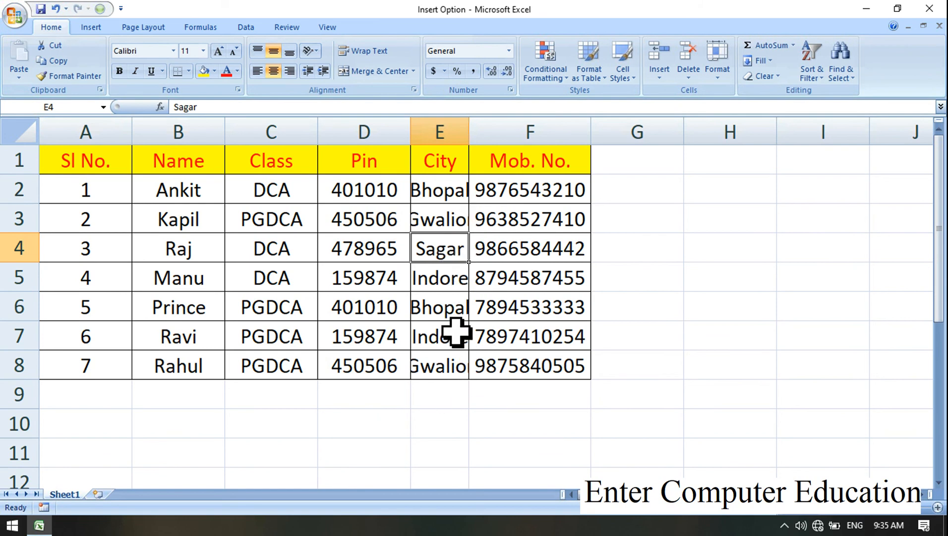
Set the width of the City column to 8 using the Column Width setting.
{"action": "left_click", "coordinate": [718, 69]}
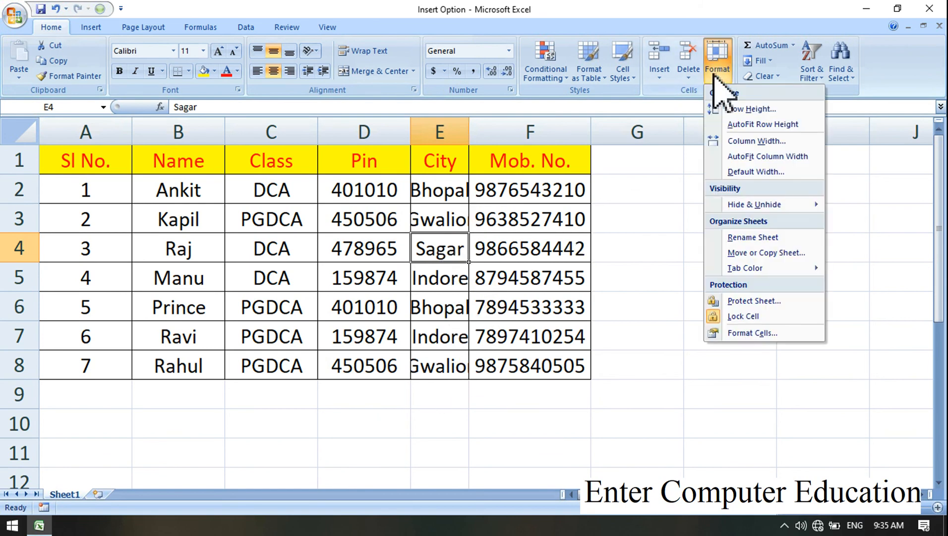
{"action": "left_click", "coordinate": [765, 141]}
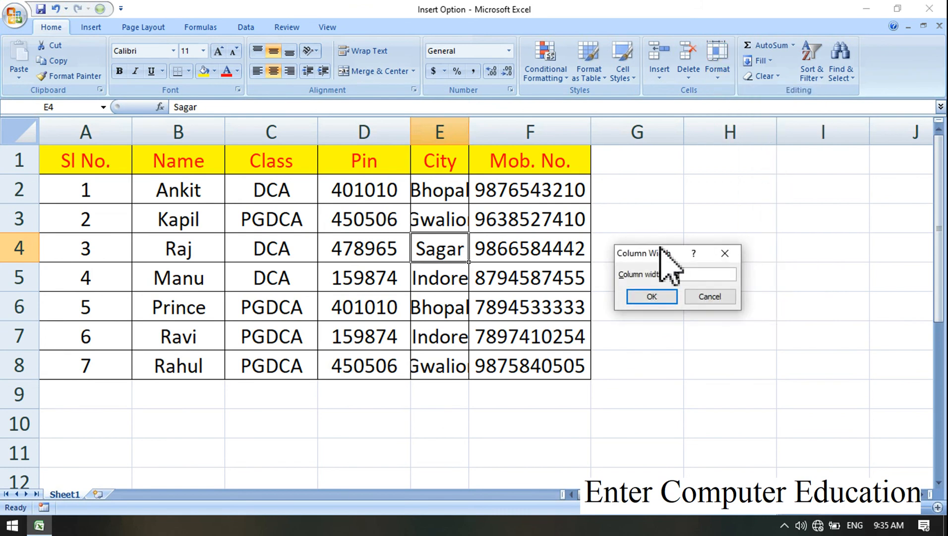
{"action": "left_click_drag", "start_coordinate": [672, 258], "coordinate": [688, 258]}
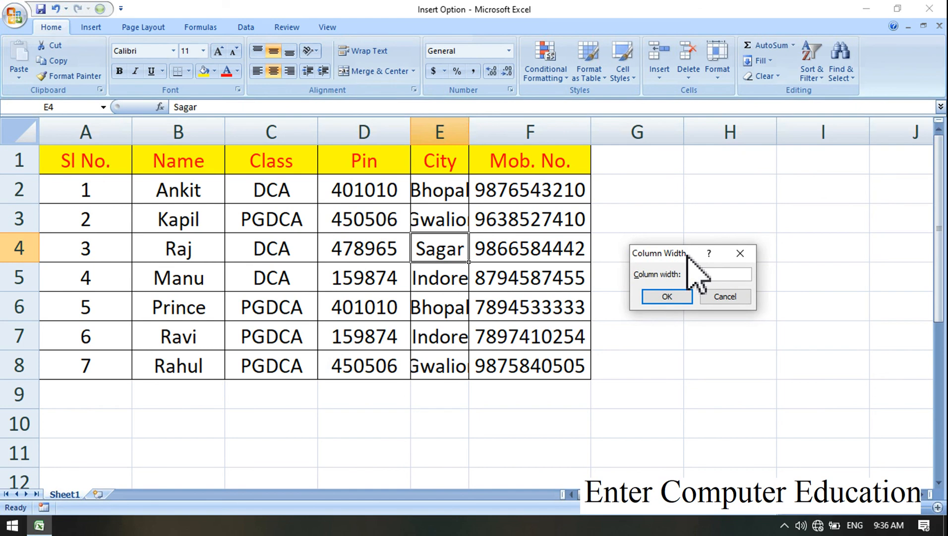
{"action": "left_click", "coordinate": [667, 296]}
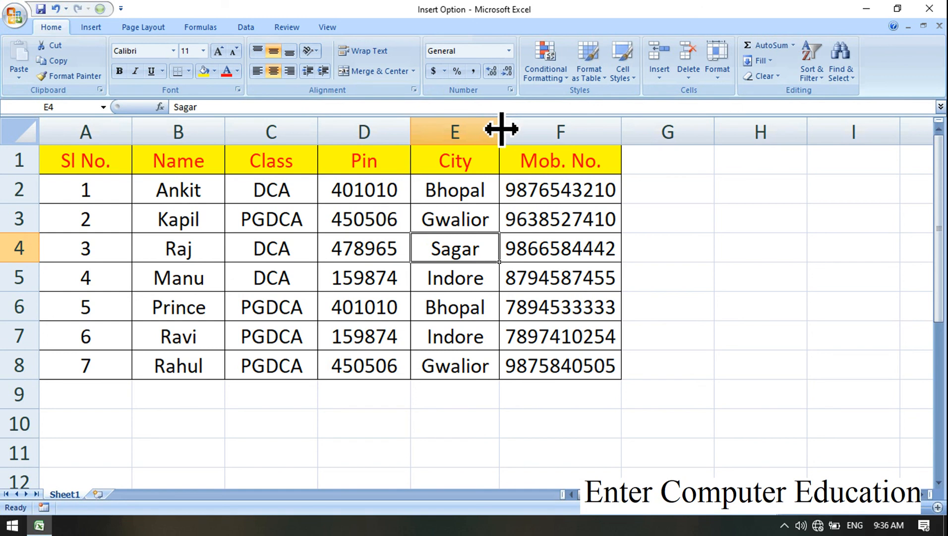
Widen the City column freehand by its border with column F to more than three times its width.
{"action": "left_click_drag", "start_coordinate": [501, 129], "coordinate": [502, 129]}
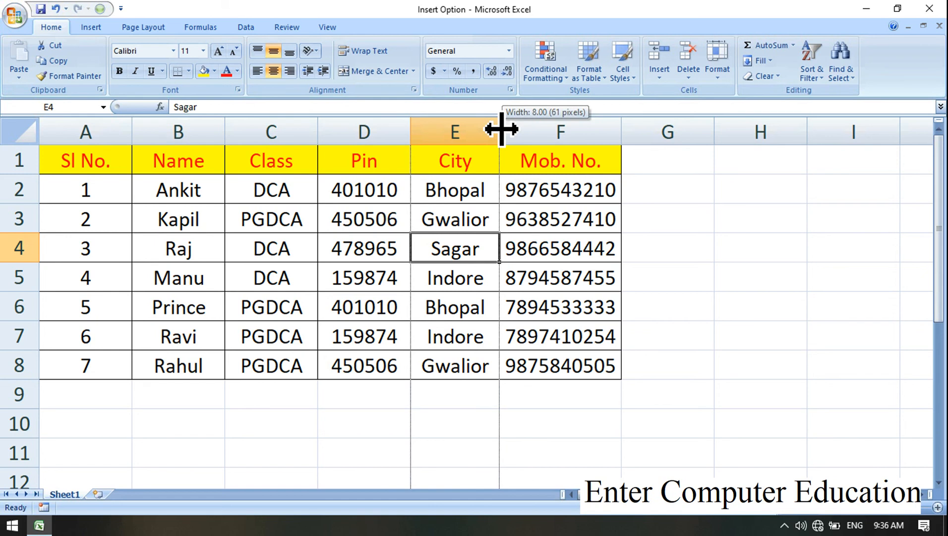
{"action": "left_click_drag", "start_coordinate": [501, 129], "coordinate": [716, 130]}
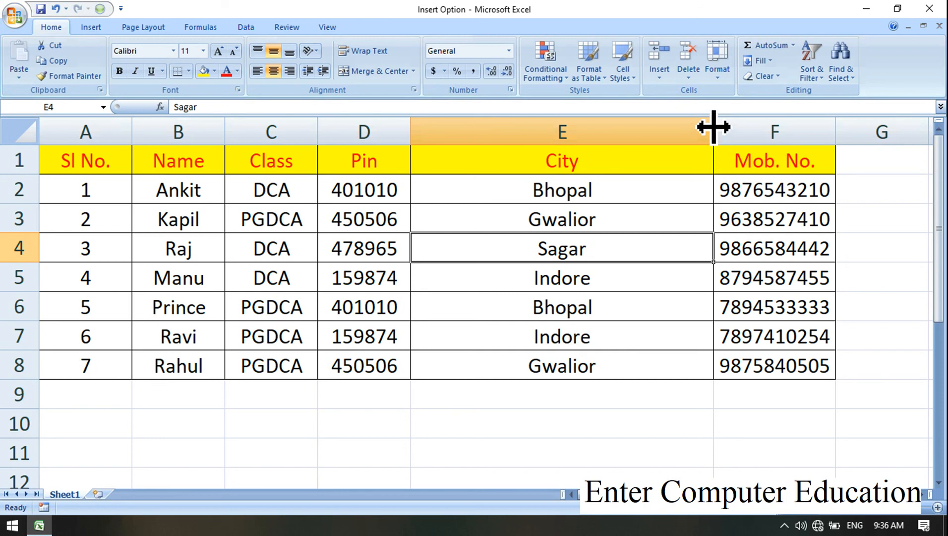
Narrow the City column freehand to slightly wider than its entries, and stretch the Name column to over twice its width and back.
{"action": "left_click_drag", "start_coordinate": [713, 127], "coordinate": [514, 140]}
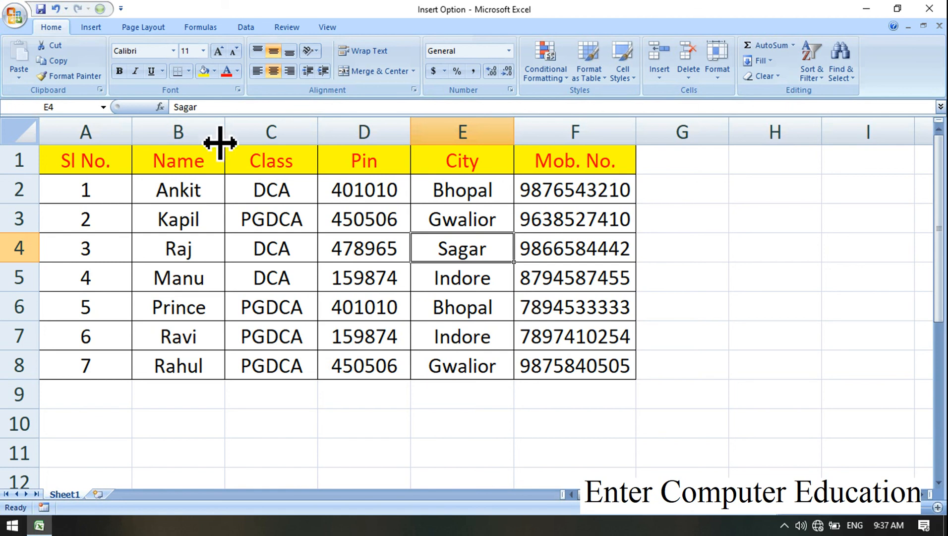
{"action": "left_click_drag", "start_coordinate": [227, 133], "coordinate": [355, 138]}
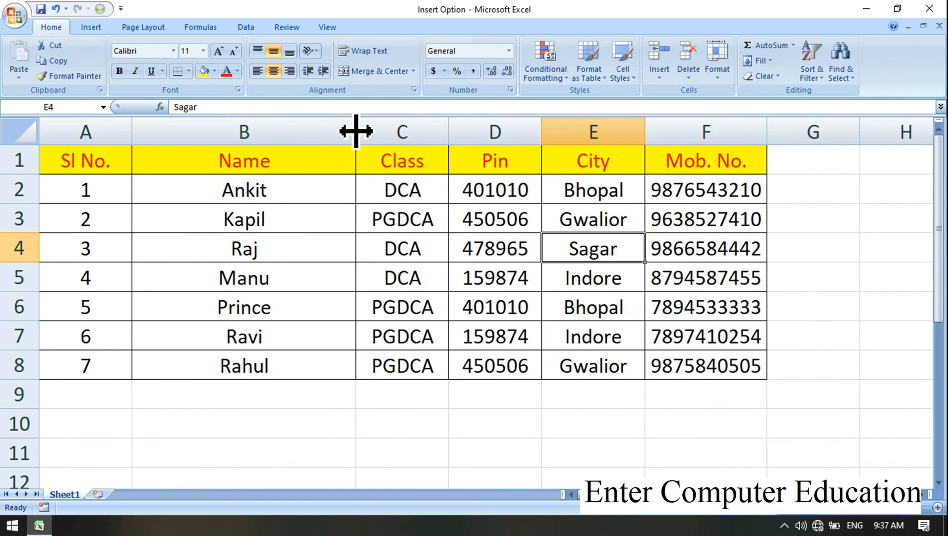
{"action": "left_click_drag", "start_coordinate": [356, 131], "coordinate": [226, 134]}
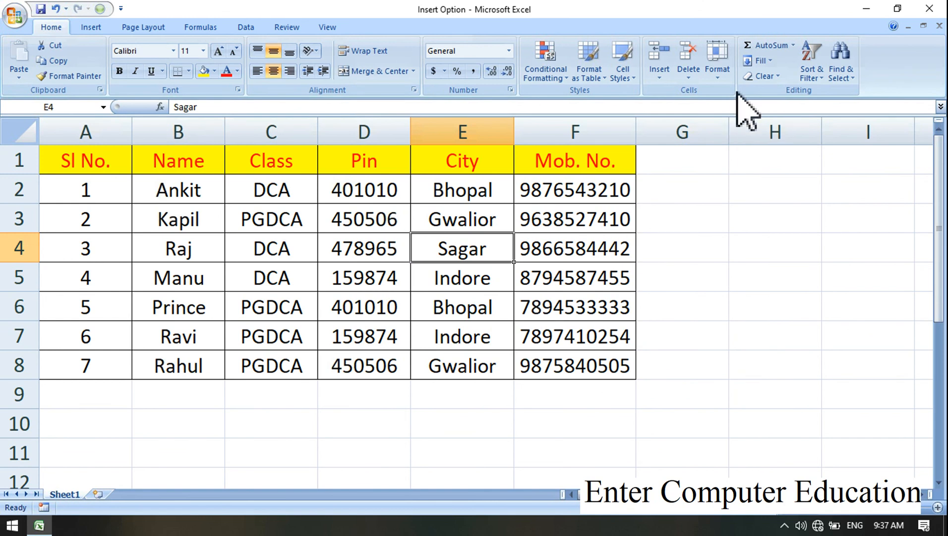
View the sheet's standard column width in the Default Width setting and close it without changing the value.
{"action": "left_click", "coordinate": [721, 72]}
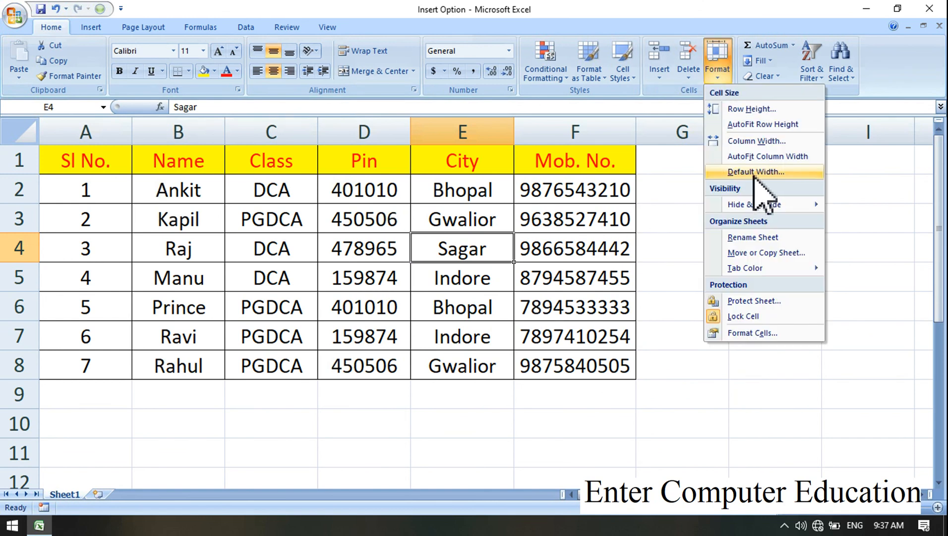
{"action": "left_click", "coordinate": [755, 171]}
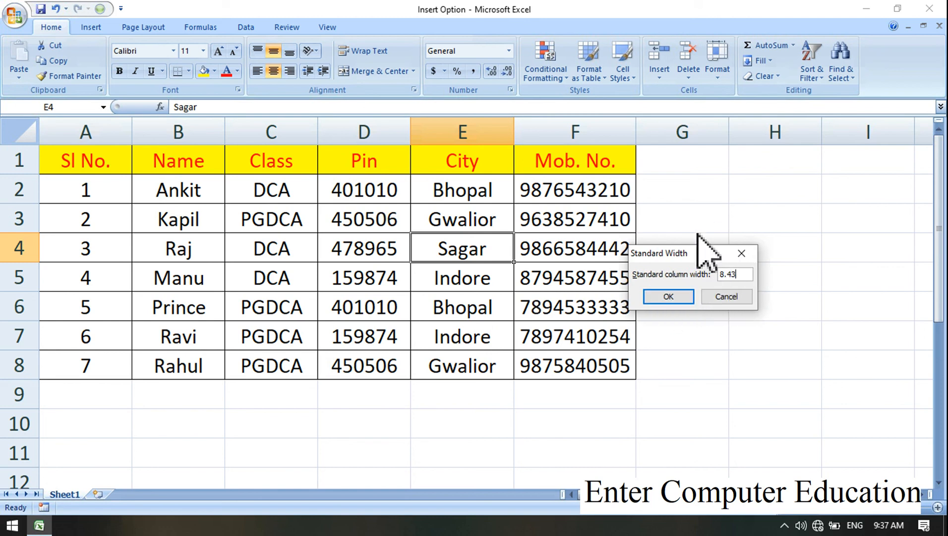
{"action": "left_click", "coordinate": [733, 298]}
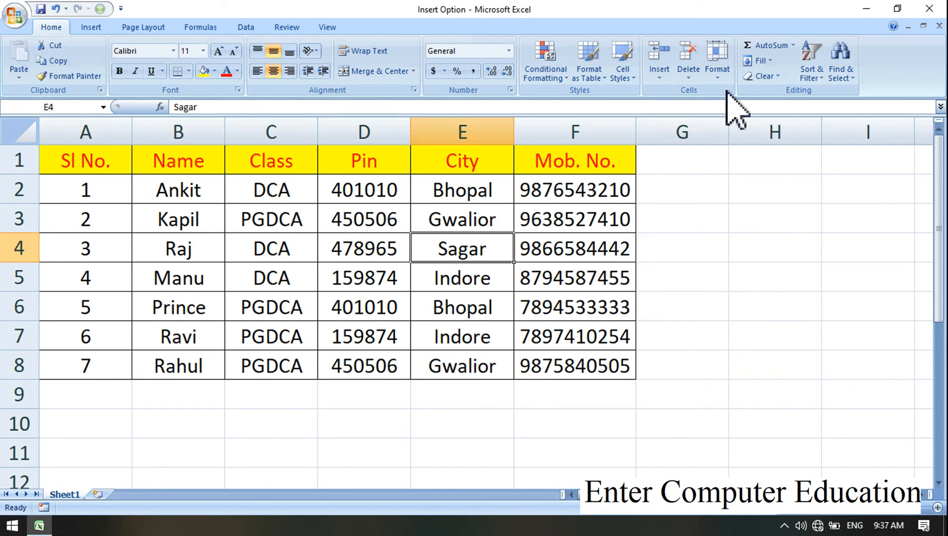
{"action": "left_click", "coordinate": [722, 74]}
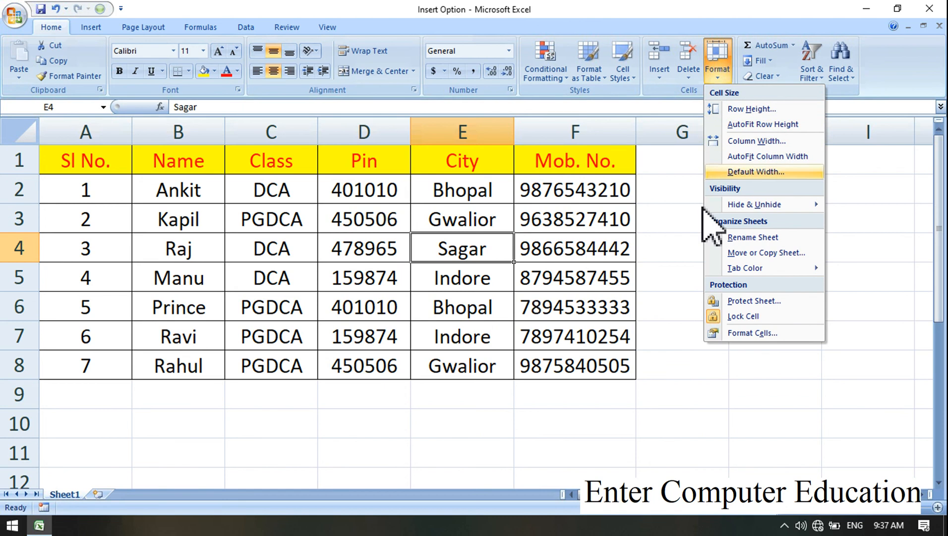
{"action": "left_click", "coordinate": [647, 218]}
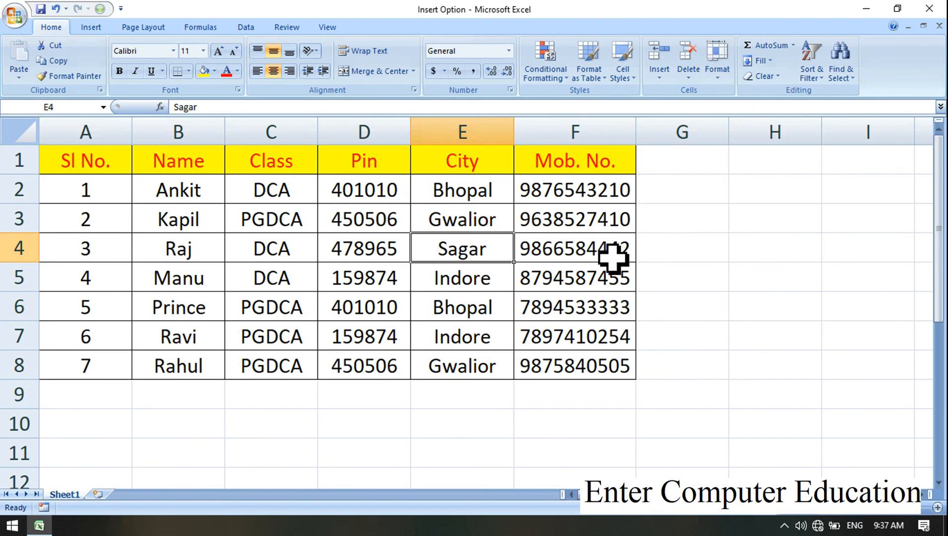